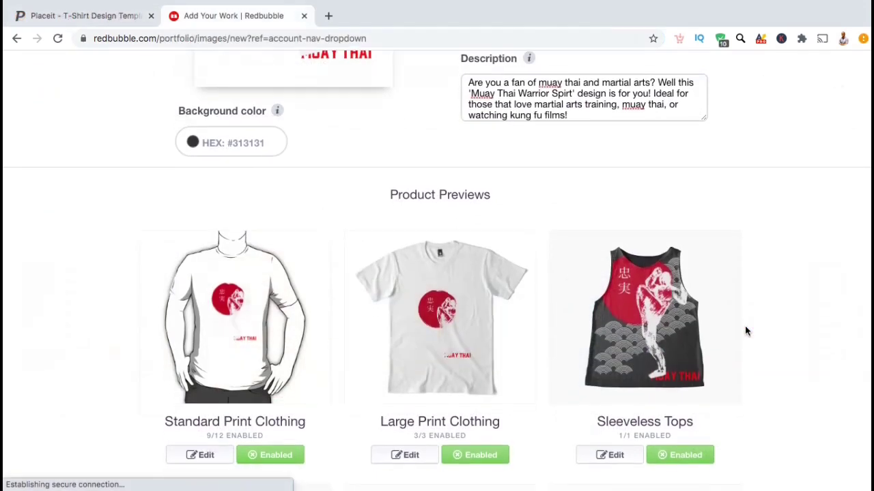
Shrink the mask design to 32%, apply the mask changes, then type 'fu film'
scroll(745, 331, down, 3)
scroll(745, 330, down, 1)
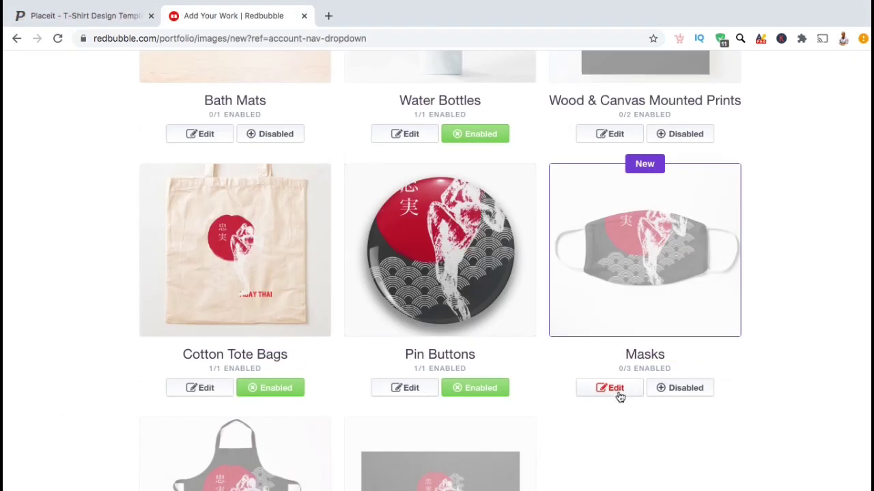
click(616, 389)
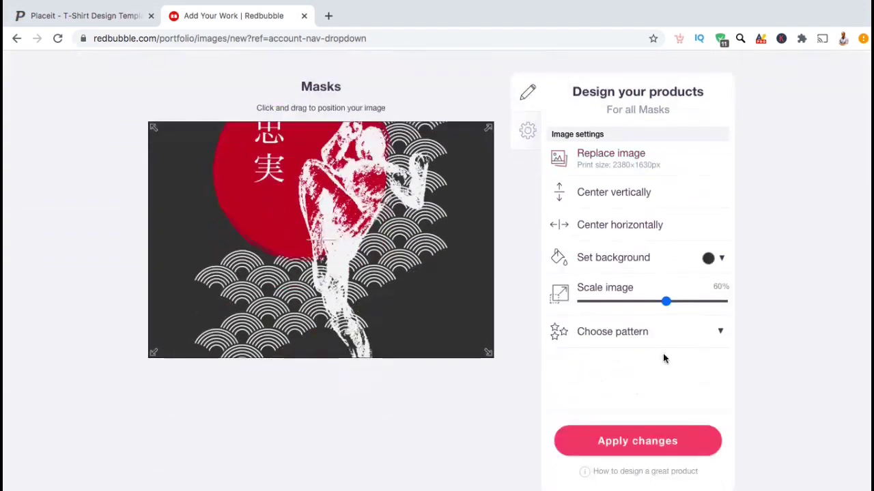
drag(666, 301, 626, 301)
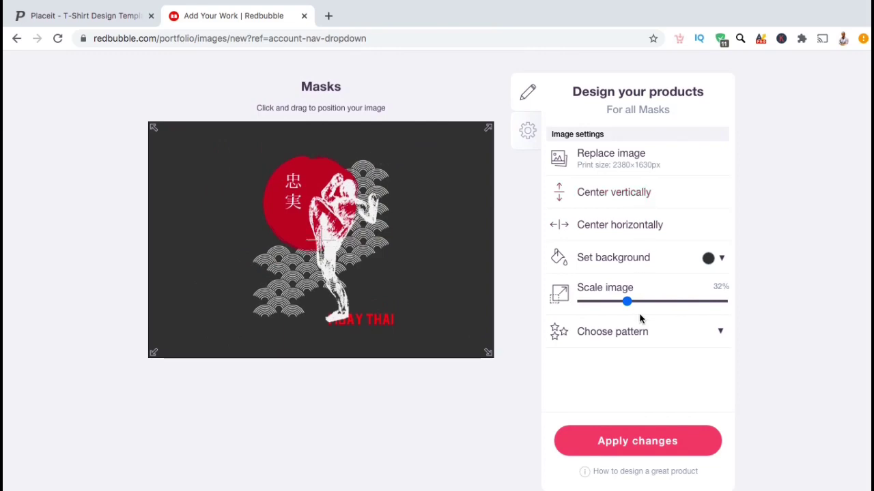
click(633, 434)
text(fu film)
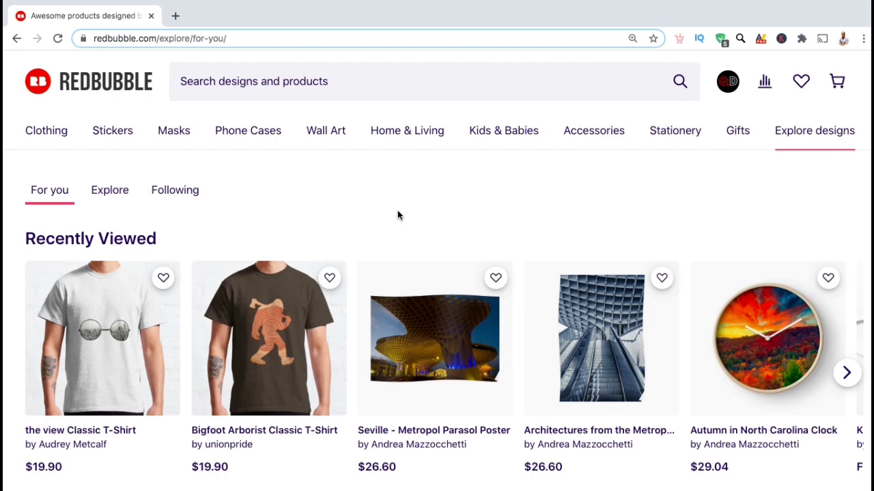
Go to your shop's Martial Arts Designs and open the Taekwondo Lifestyle mask product
click(727, 82)
click(711, 239)
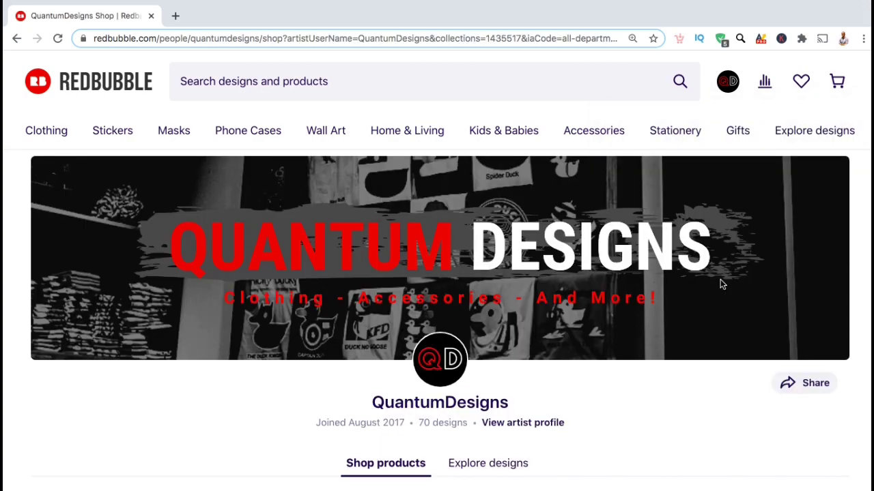
scroll(720, 279, down, 2)
scroll(720, 284, down, 4)
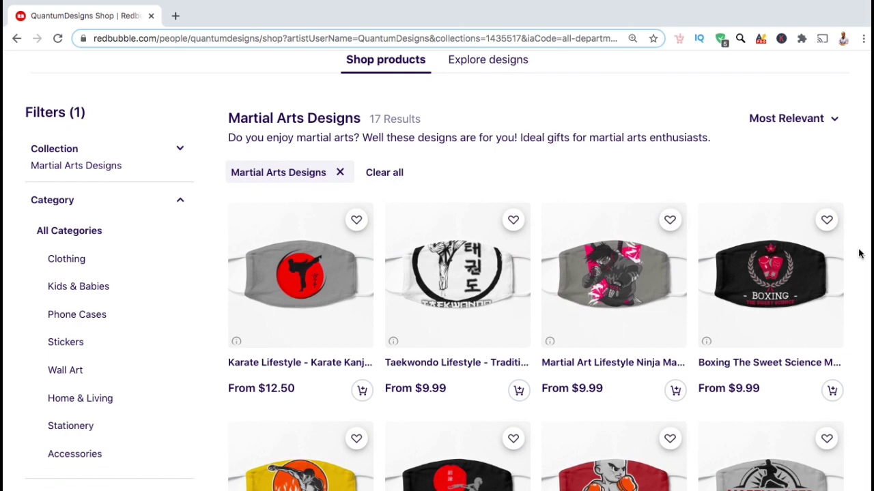
scroll(858, 253, down, 1)
scroll(858, 253, down, 1)
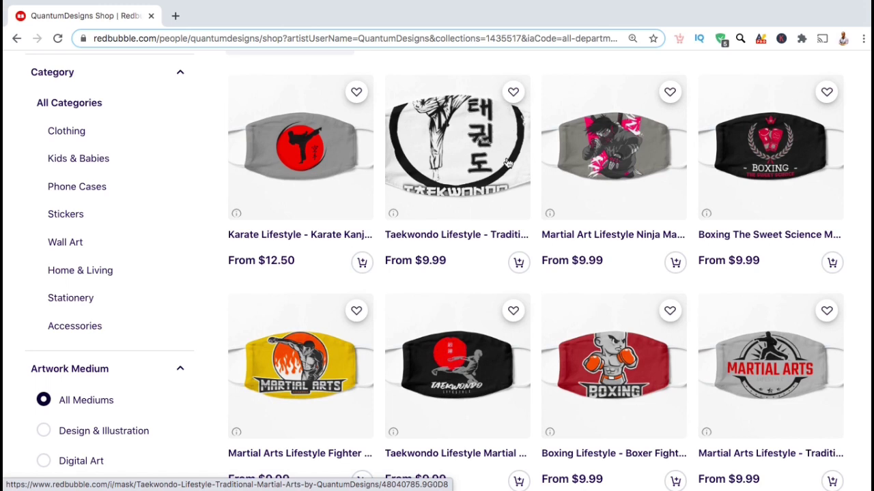
click(474, 208)
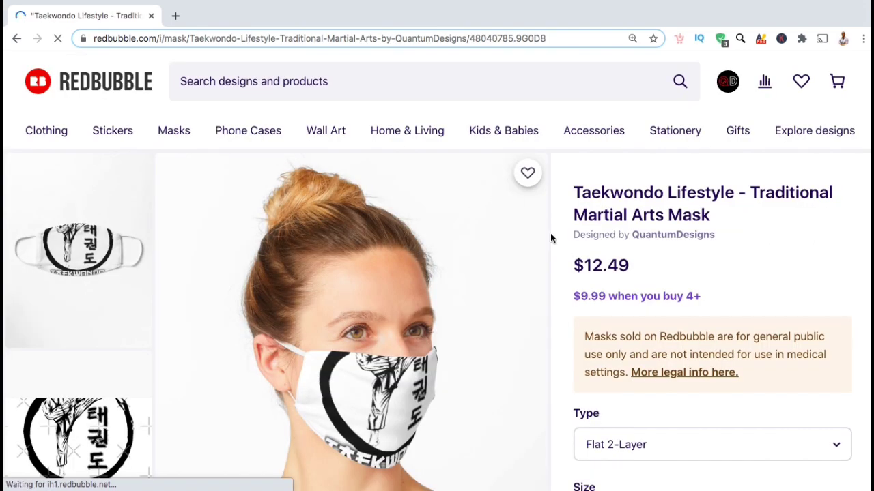
Enlarge the flat mask product photo, close it, and return to the top of the page
scroll(557, 248, down, 1)
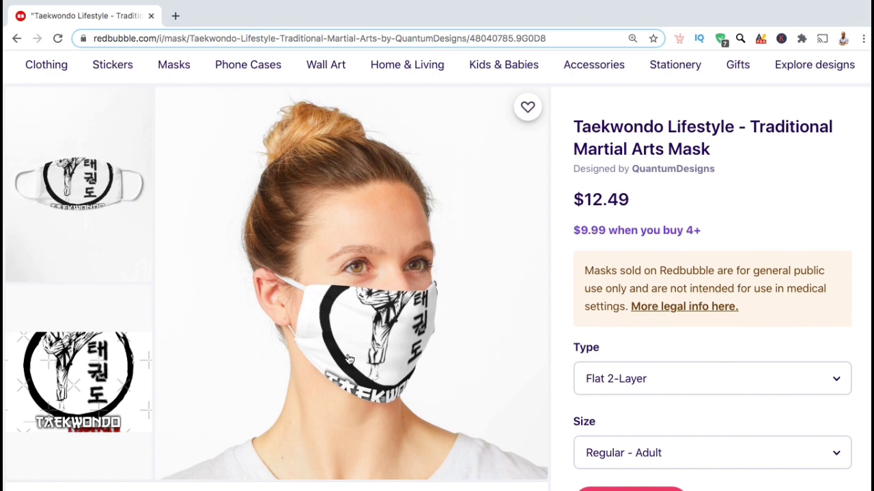
click(99, 239)
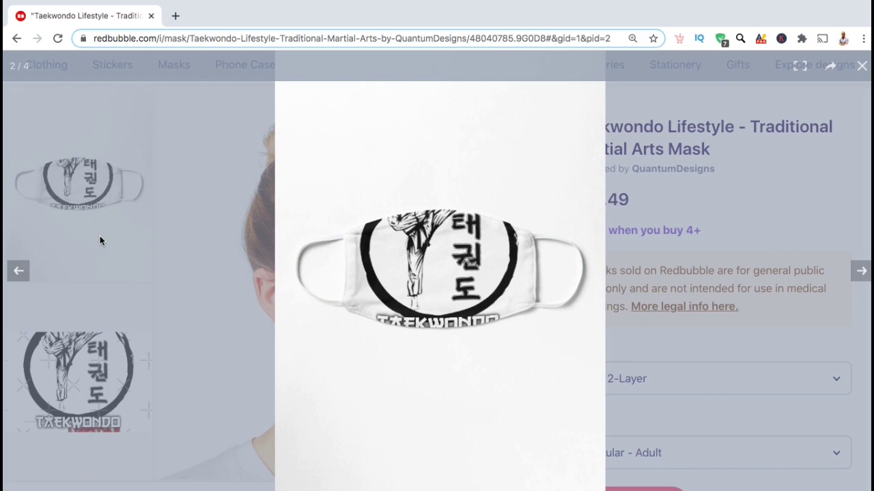
click(100, 240)
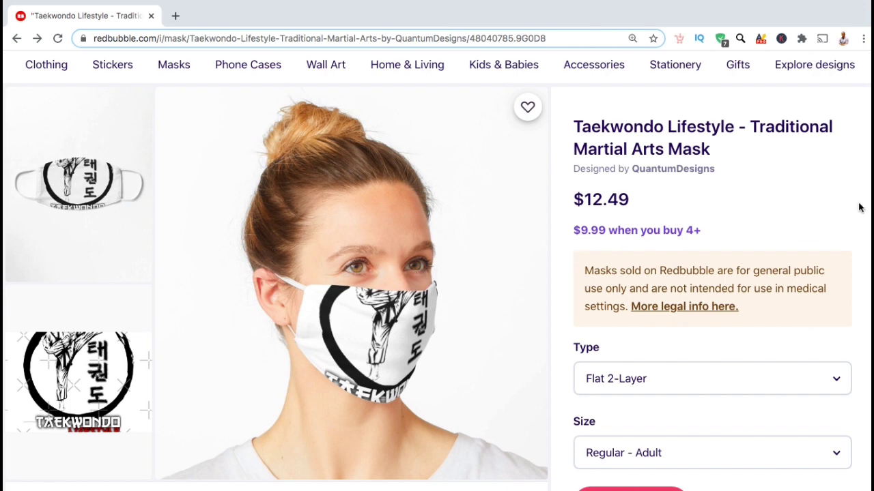
scroll(859, 208, up, 1)
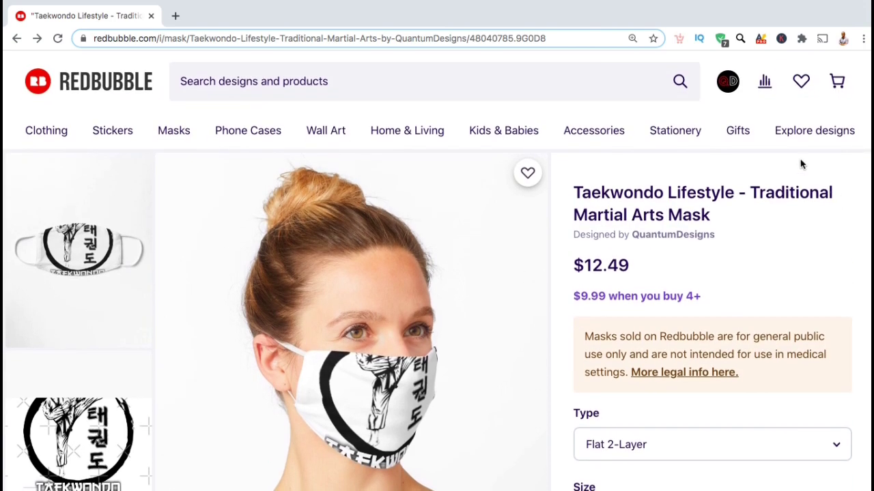
mouse_move(729, 88)
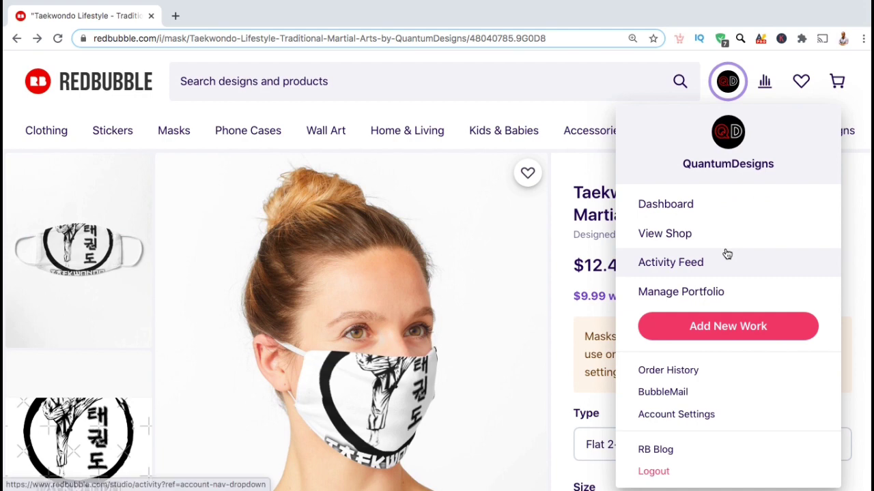
Open Manage Portfolio and search your works for 'taekwondo'
click(728, 292)
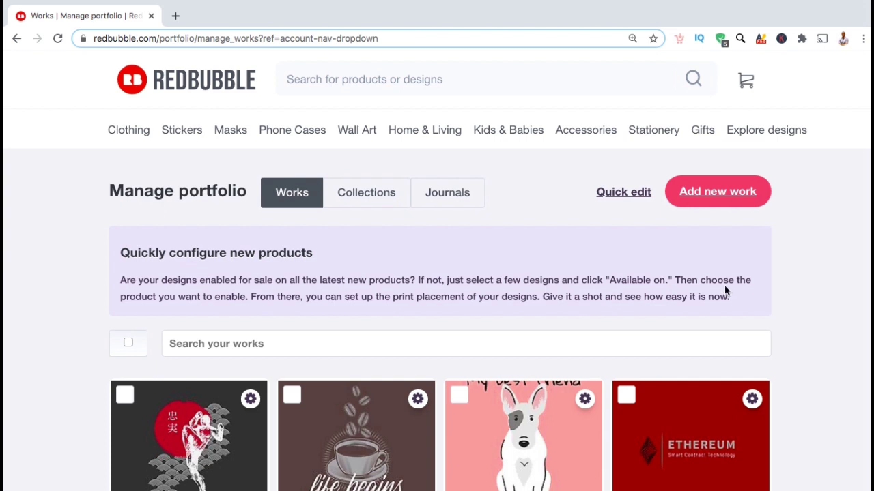
click(719, 344)
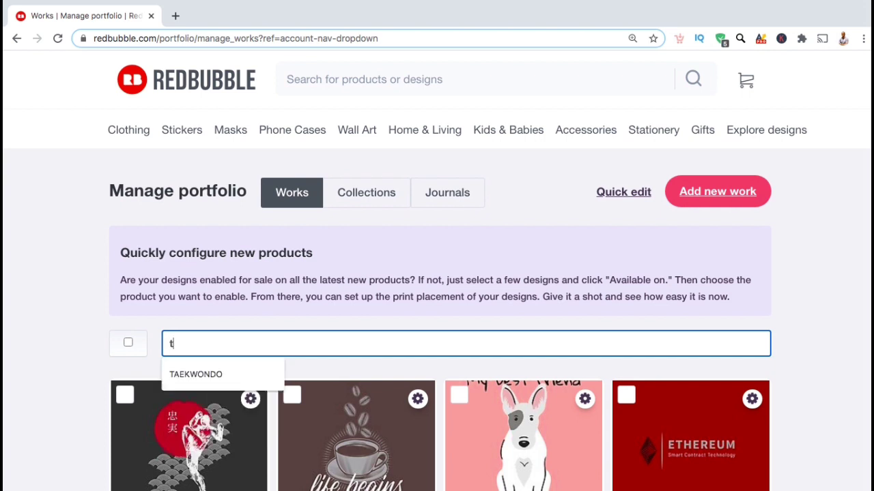
text(taed)
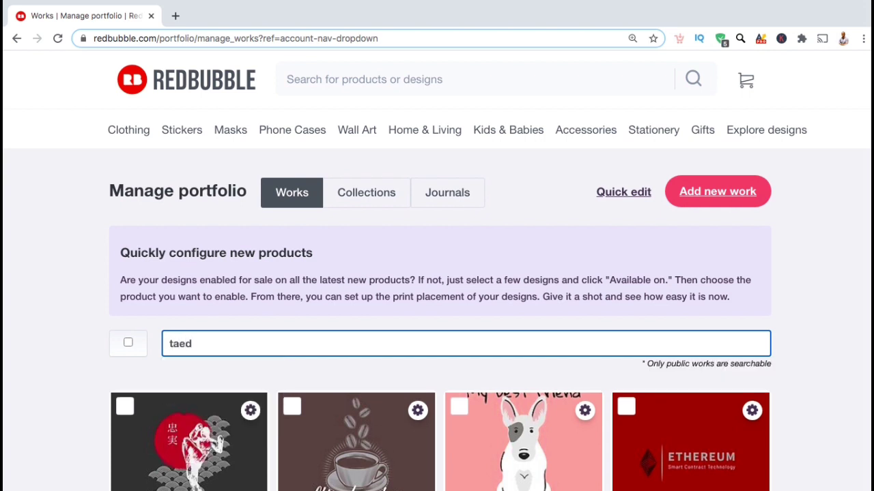
key(BackSpace)
text(kwondo)
key(Return)
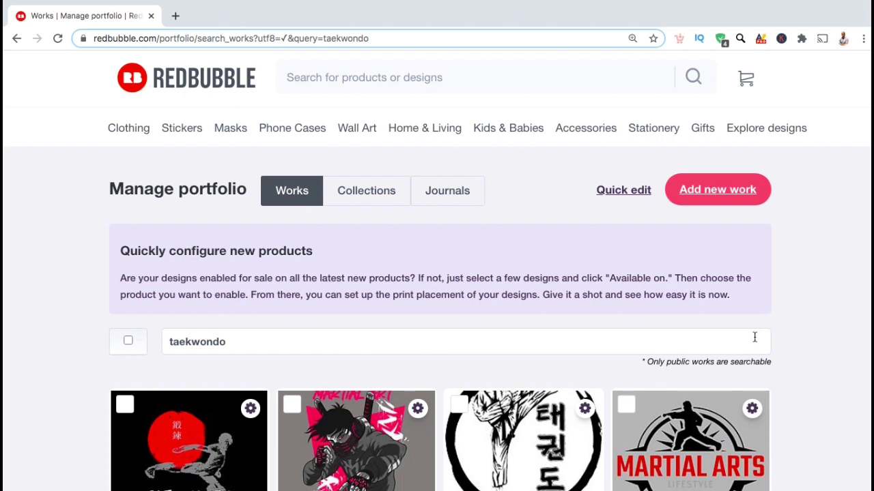
Edit the Taekwondo Lifestyle - Traditional Martial Arts circle design from its gear menu
scroll(788, 338, down, 2)
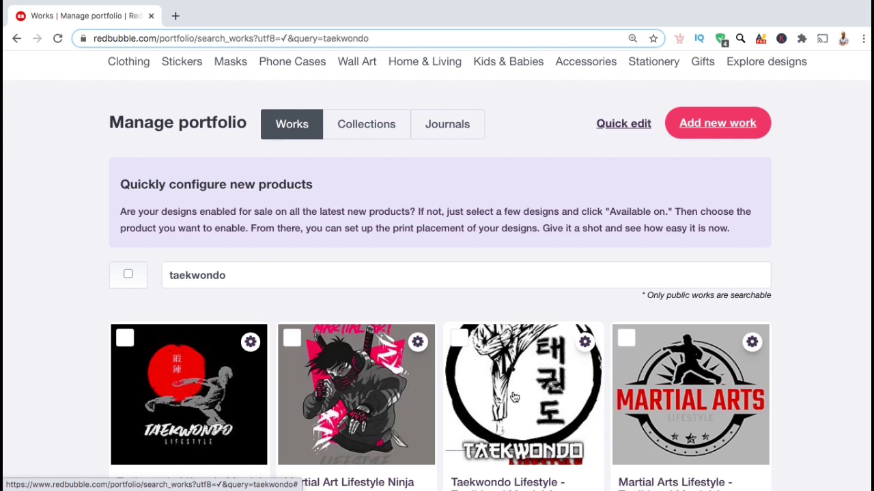
click(586, 342)
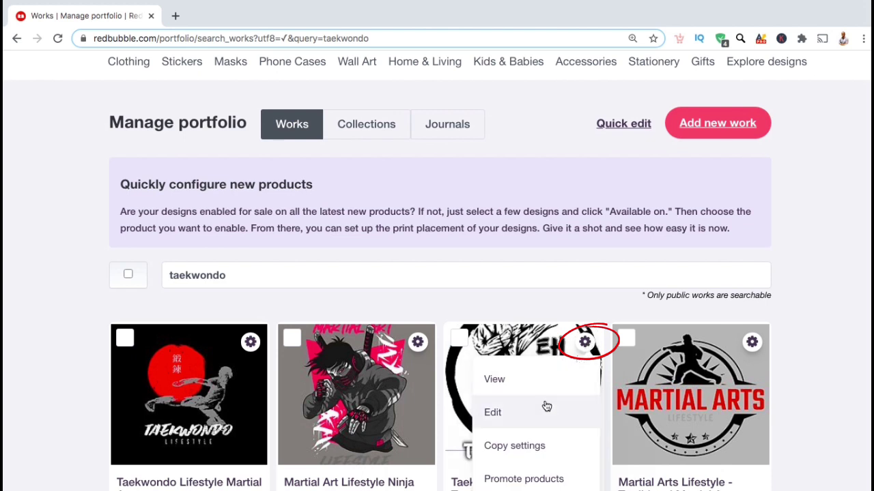
click(514, 423)
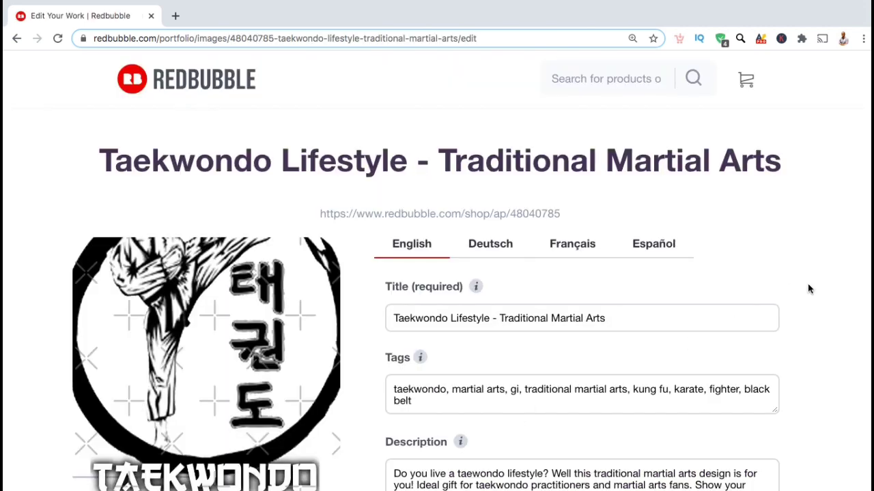
Scroll down to the Masks product card and bring up its design editor
scroll(808, 286, down, 10)
scroll(808, 290, down, 5)
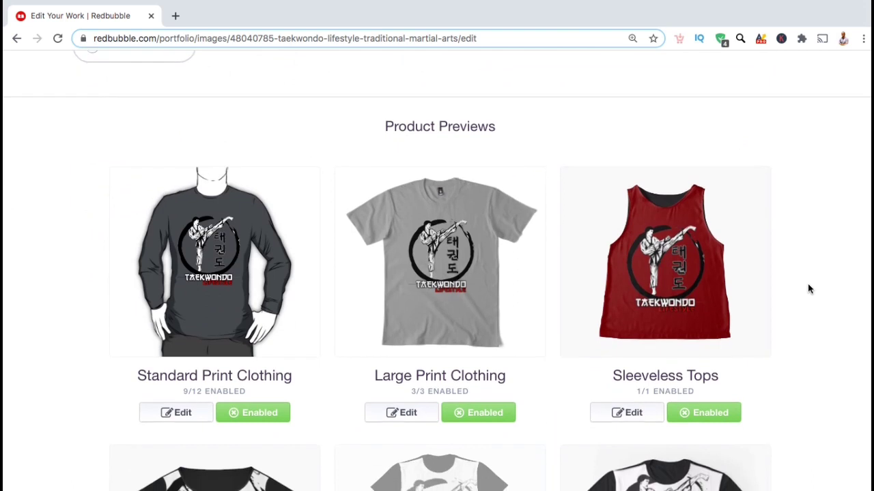
scroll(808, 289, down, 4)
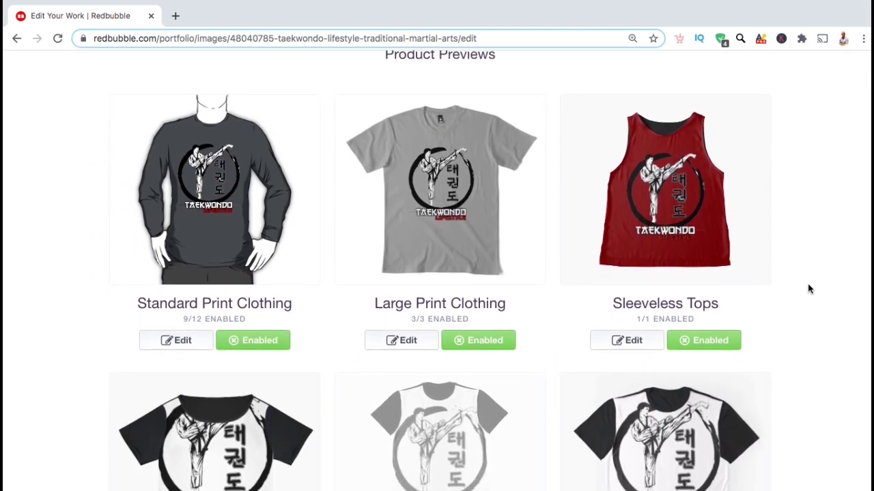
scroll(808, 289, down, 4)
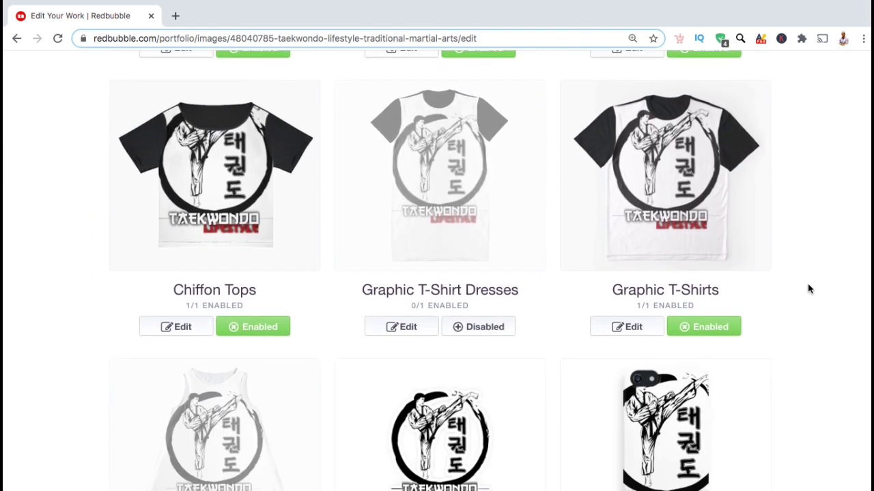
scroll(808, 290, down, 6)
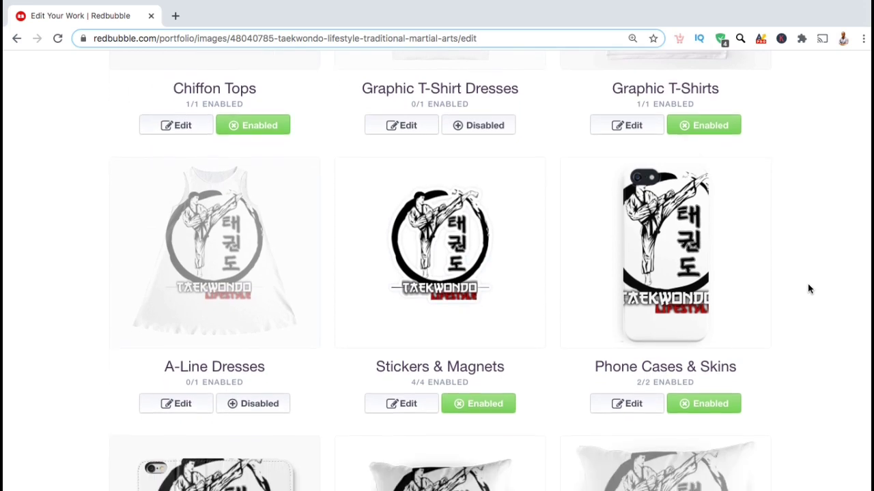
scroll(808, 290, down, 8)
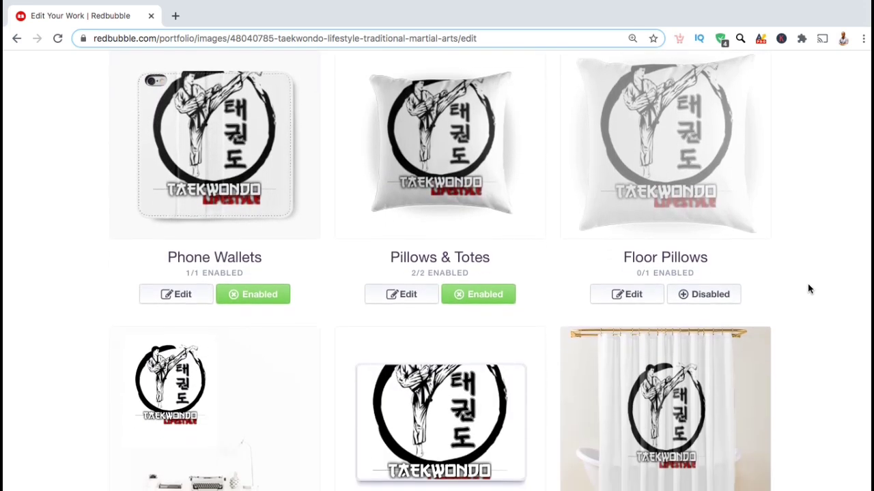
scroll(807, 290, down, 8)
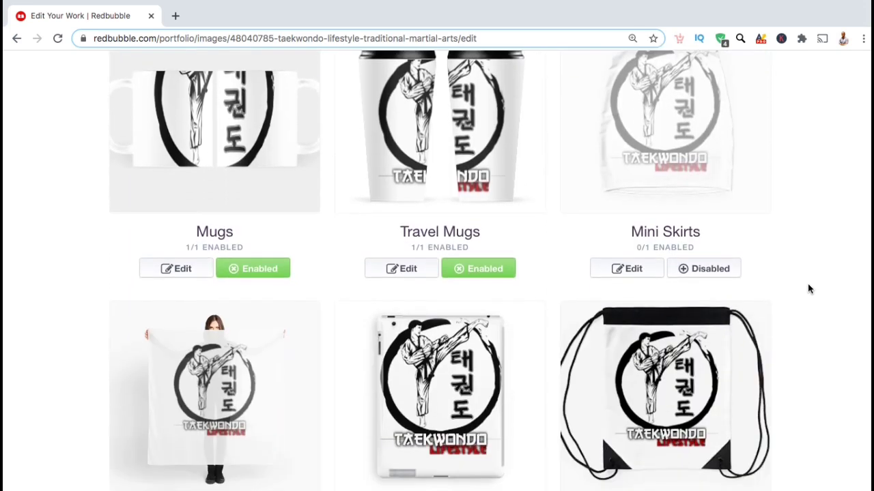
scroll(808, 289, down, 3)
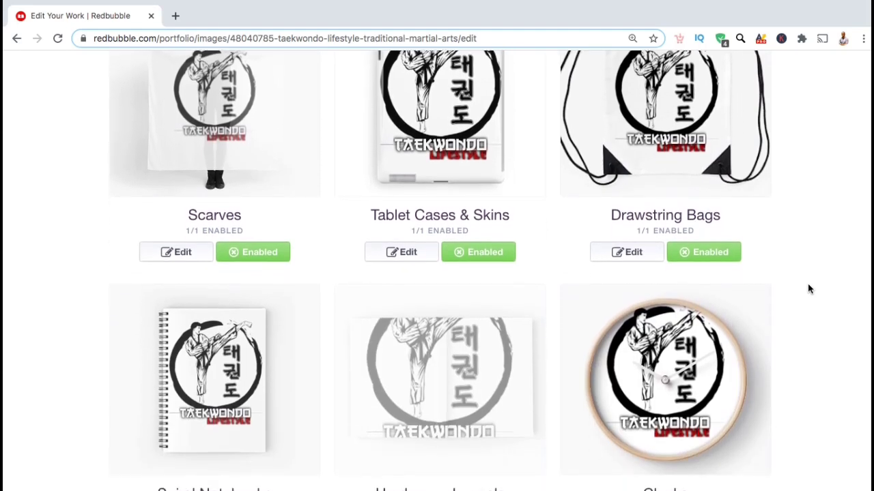
scroll(807, 281, down, 8)
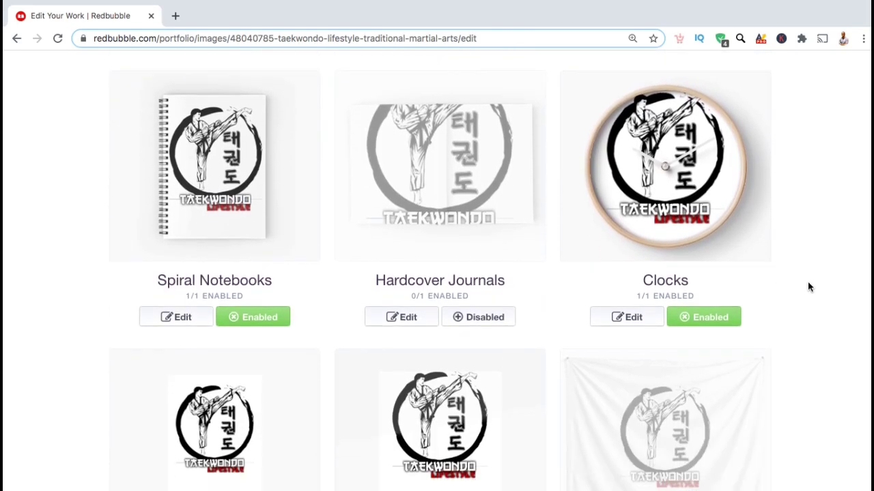
scroll(807, 282, down, 7)
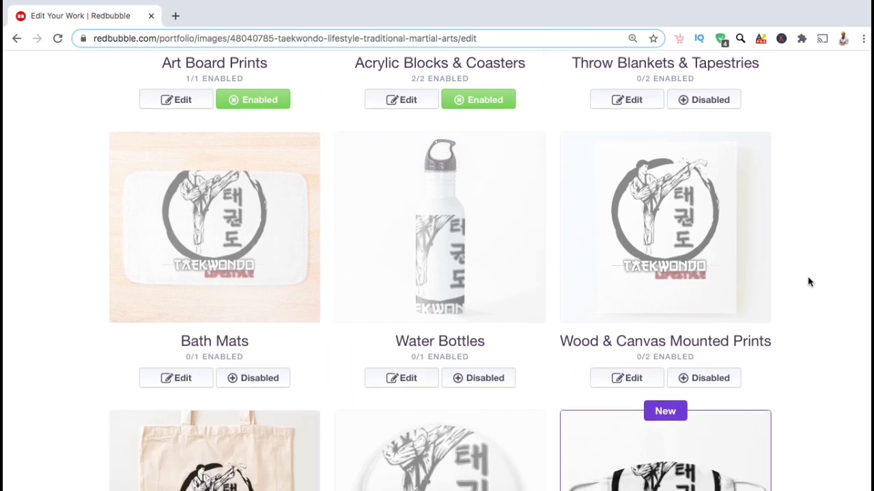
scroll(808, 280, down, 2)
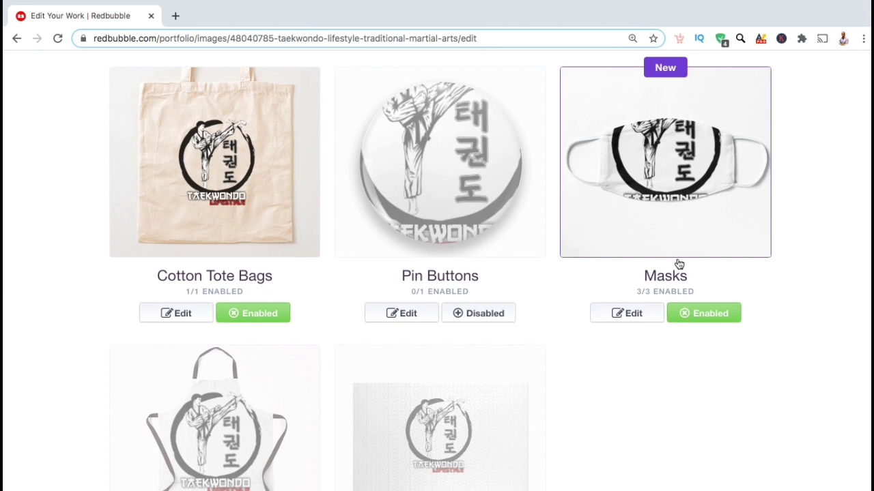
click(648, 317)
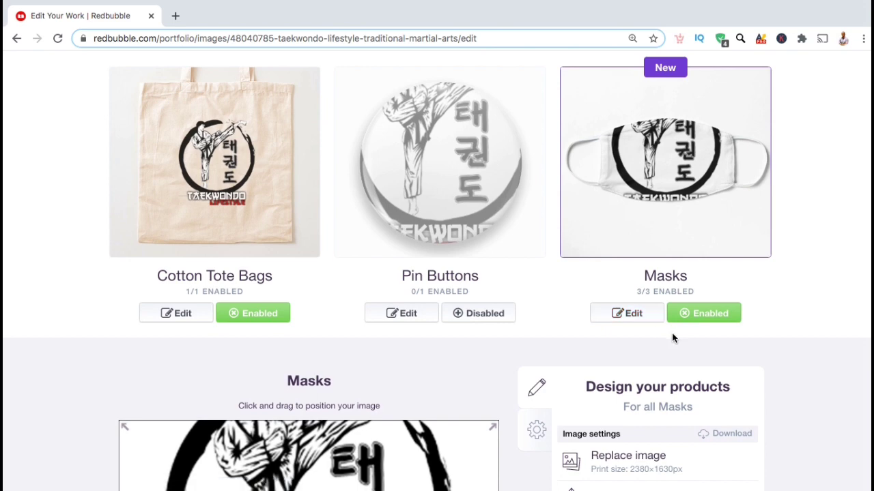
Shrink the Taekwondo artwork on the mask from 53% to 27% and centre it horizontally
scroll(673, 335, down, 3)
scroll(673, 334, down, 5)
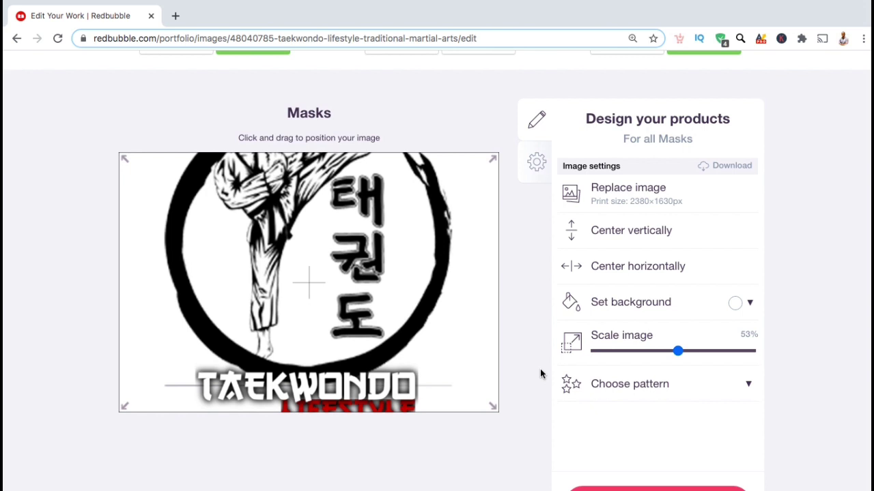
drag(679, 353, 638, 353)
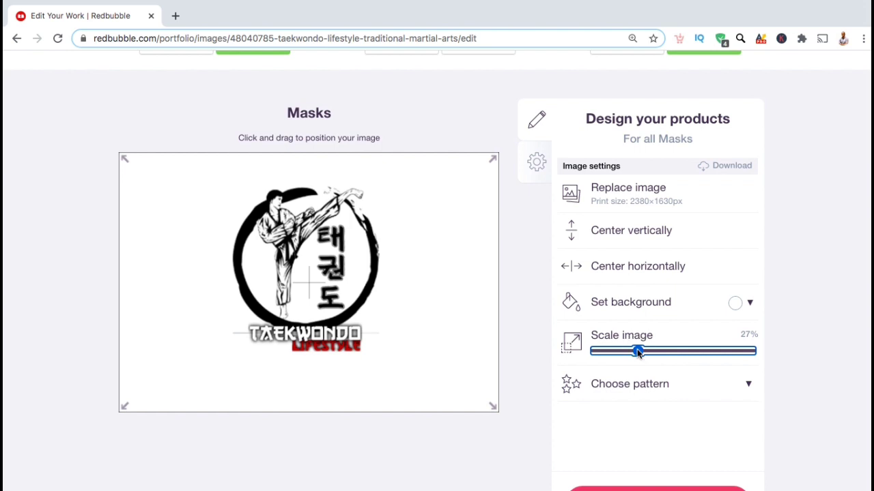
click(611, 267)
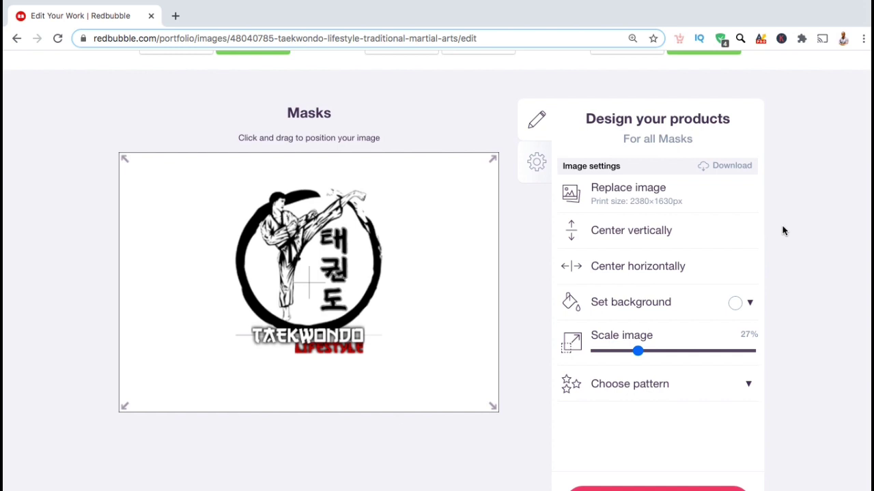
Give the mask design a dark grey #595656 background and check the grey Masks card
click(750, 304)
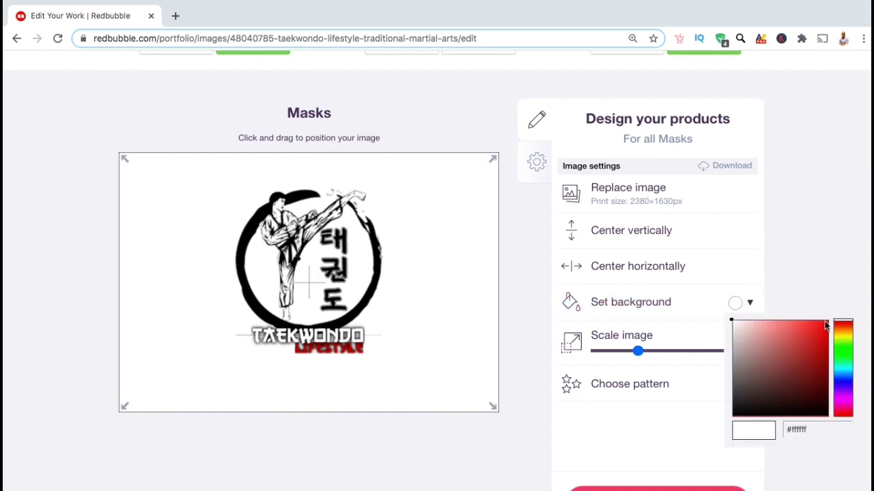
click(827, 322)
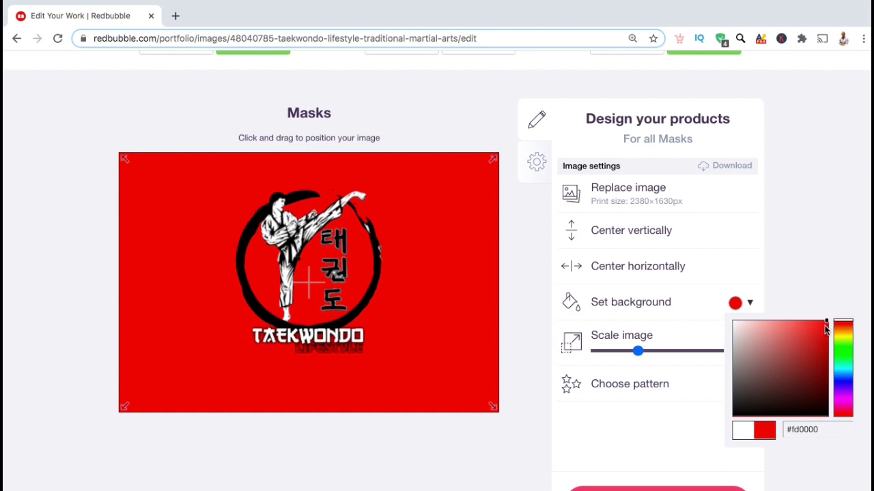
click(736, 386)
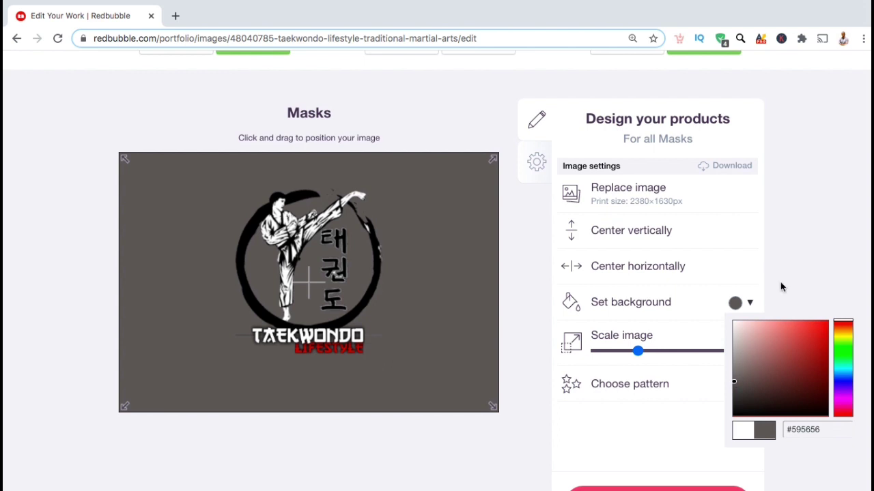
click(802, 256)
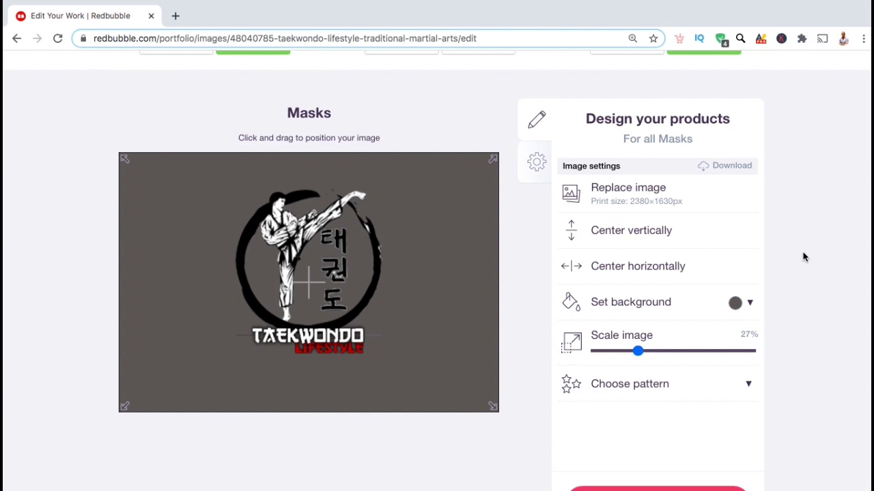
scroll(802, 257, up, 4)
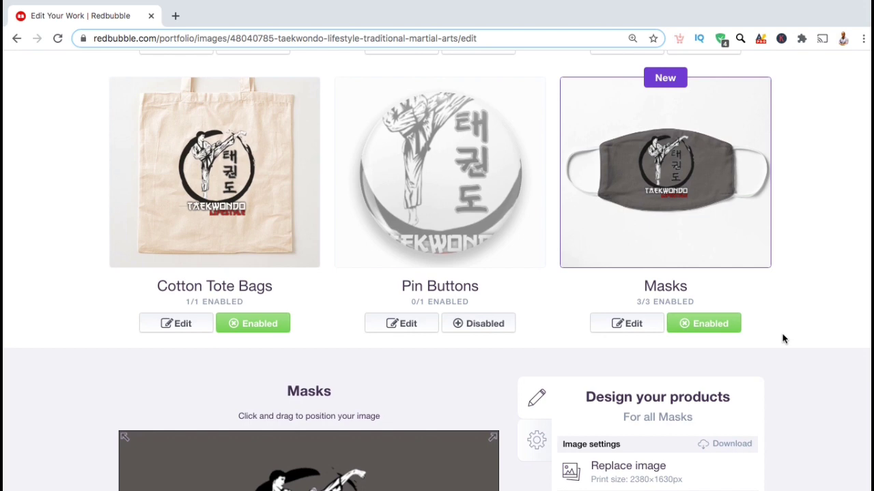
scroll(783, 339, down, 3)
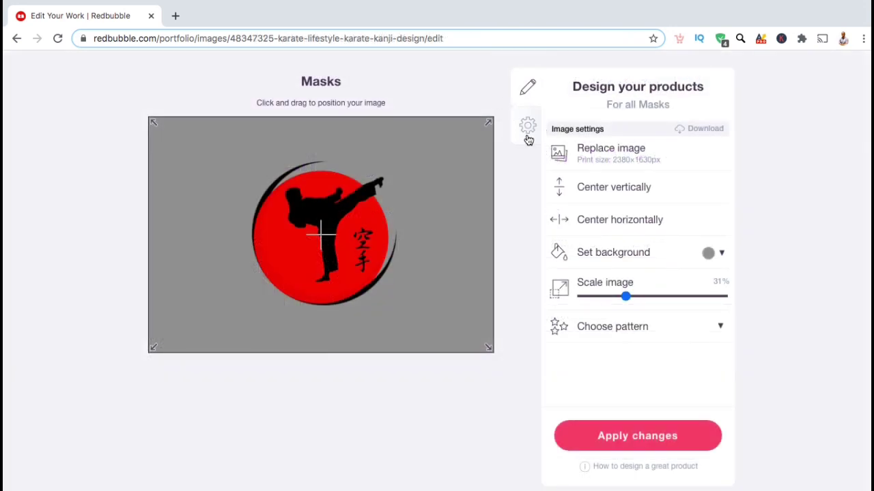
click(527, 139)
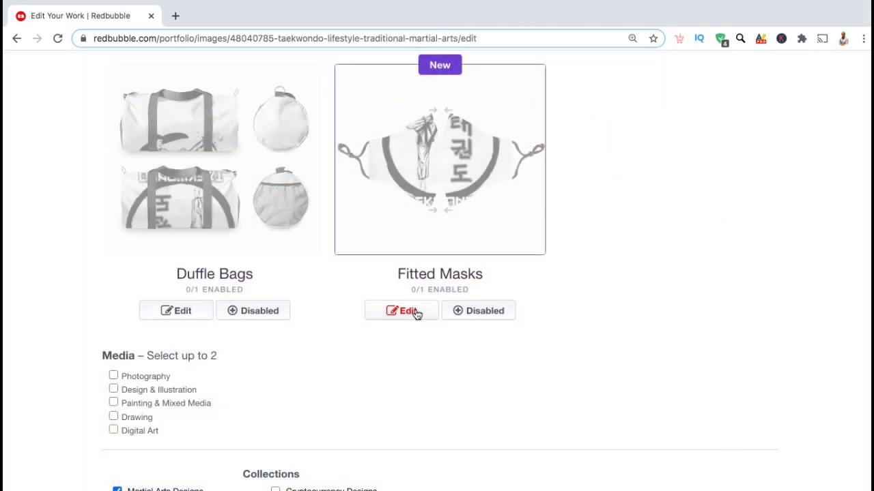
Scale the Fitted Masks artwork from 61% to 30% and enable the Fitted Masks product
click(410, 311)
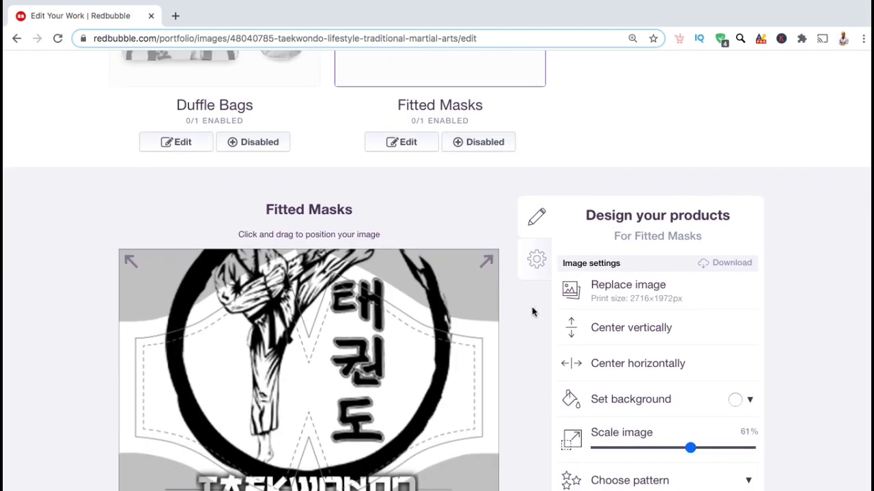
scroll(533, 312, down, 3)
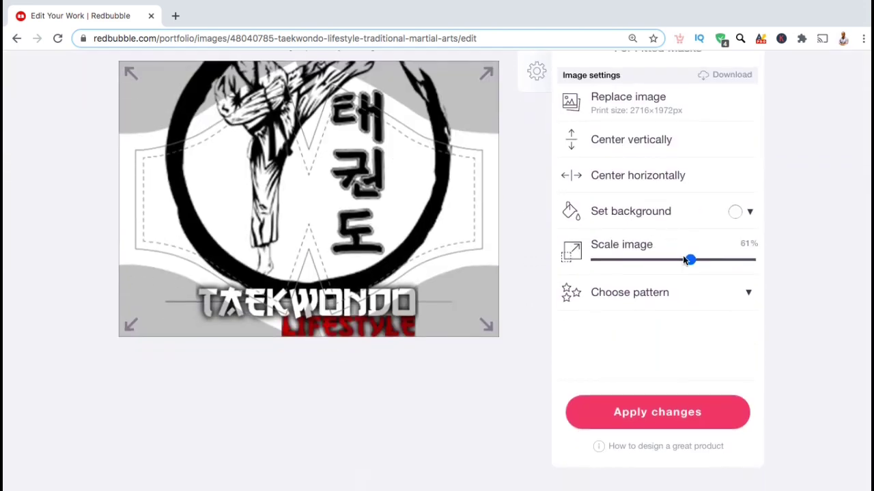
drag(689, 259, 643, 257)
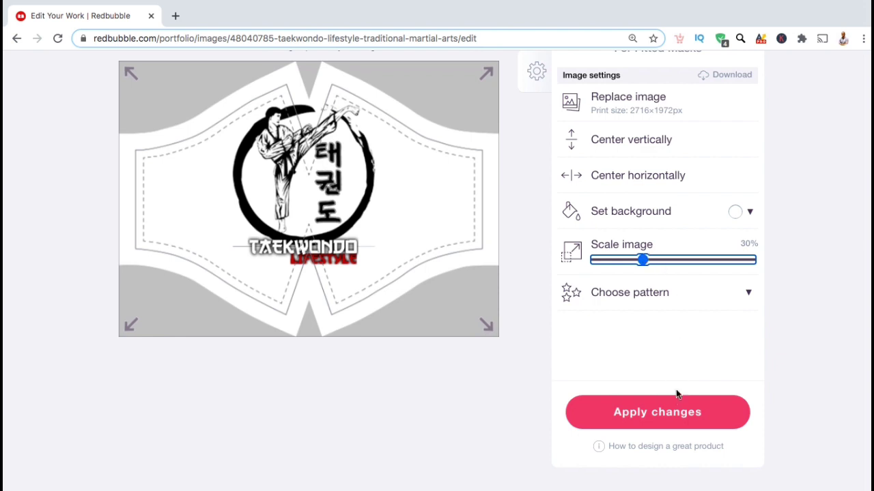
scroll(789, 244, up, 5)
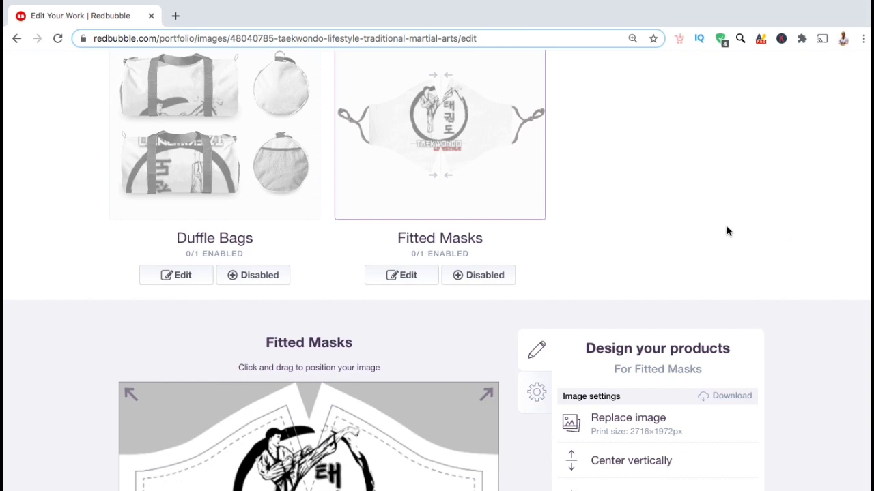
click(464, 275)
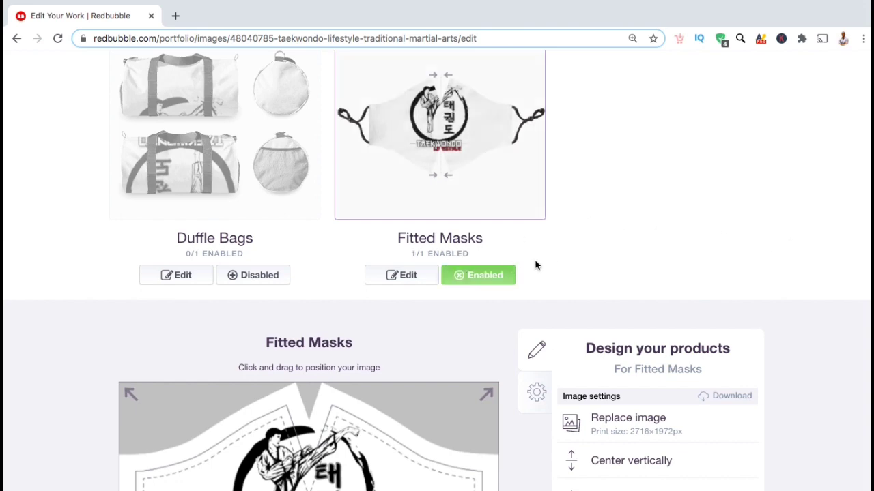
Save the Taekwondo Lifestyle work at the bottom of the page to publish the design
scroll(791, 249, down, 6)
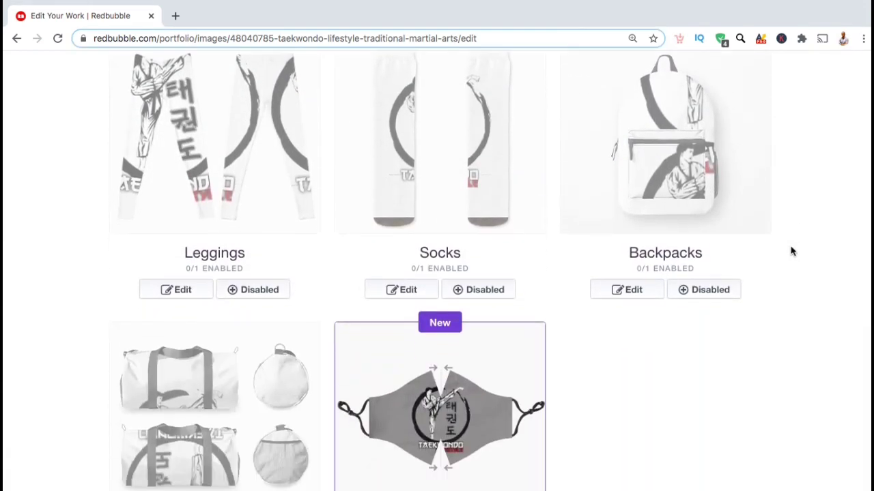
scroll(790, 251, down, 5)
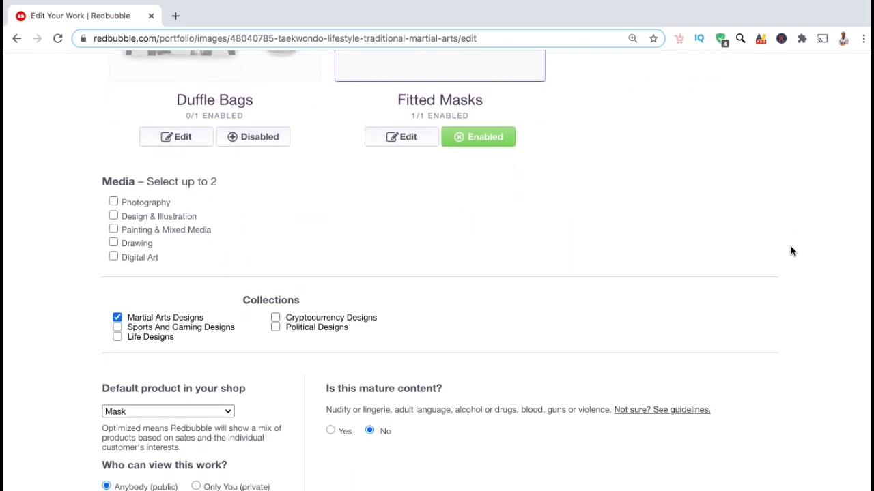
scroll(791, 252, down, 2)
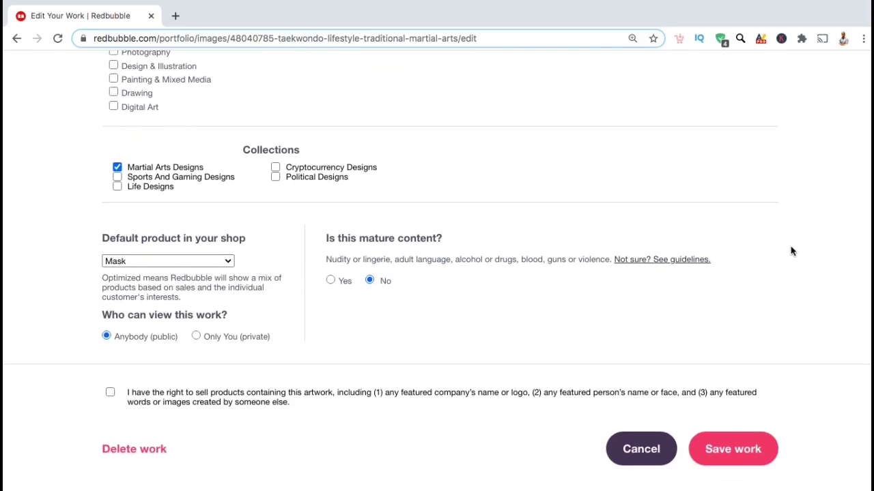
scroll(791, 251, down, 1)
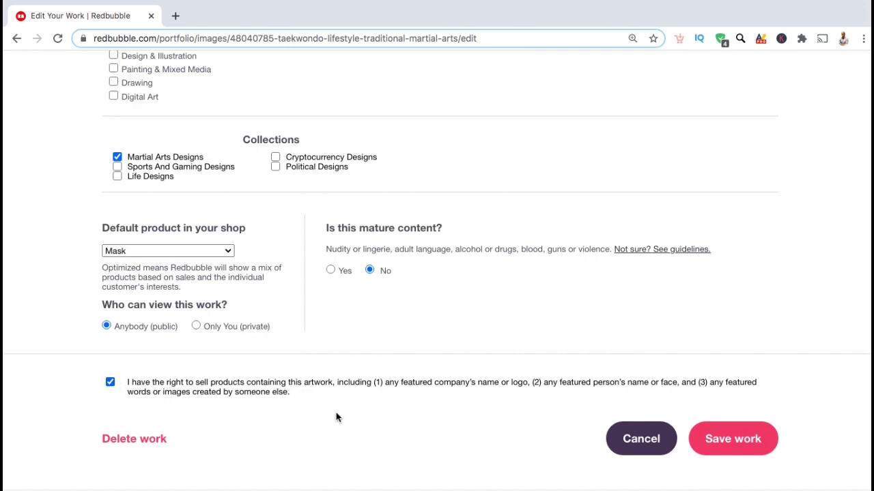
click(708, 443)
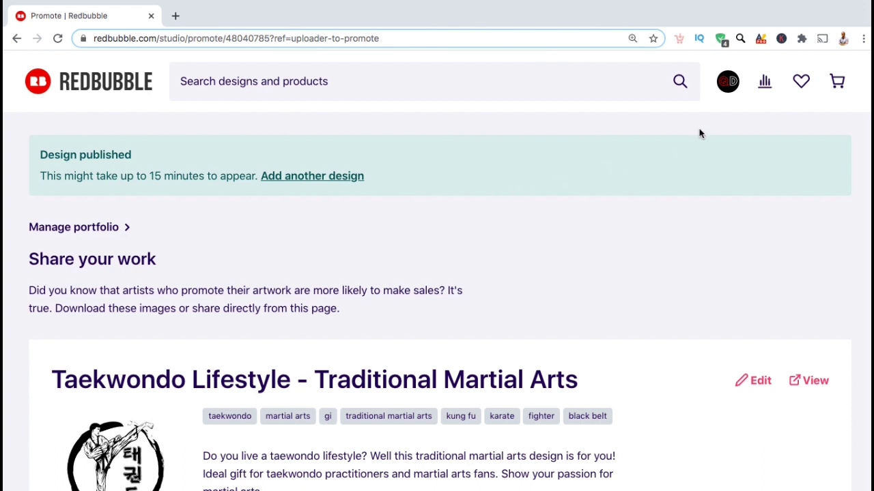
Open the QuantumDesigns shop and scroll down to the Martial Arts Designs masks
click(728, 89)
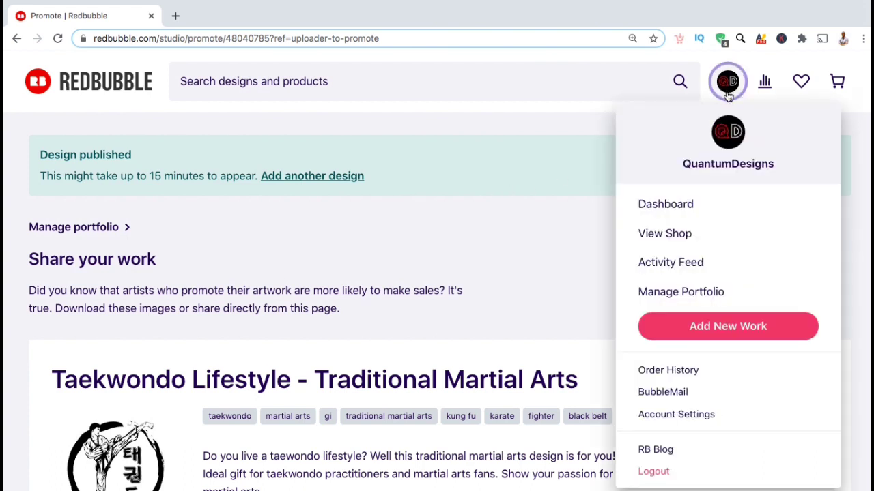
click(695, 237)
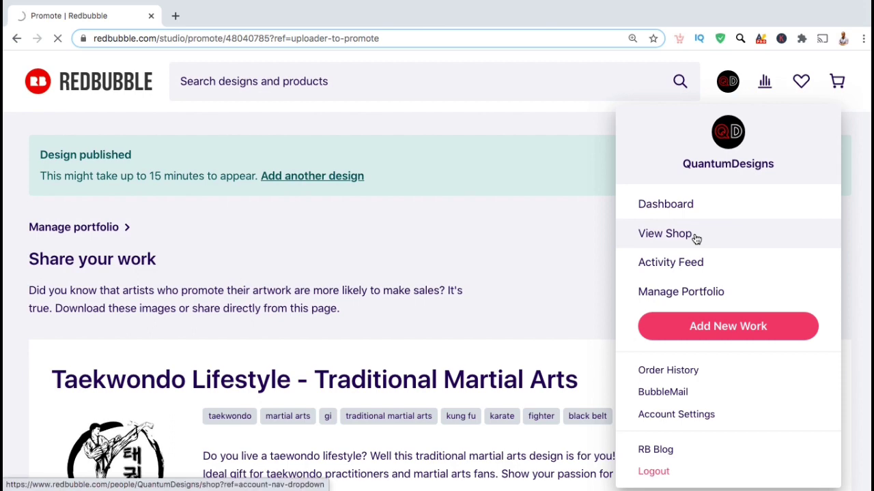
scroll(591, 283, down, 1)
scroll(592, 283, down, 5)
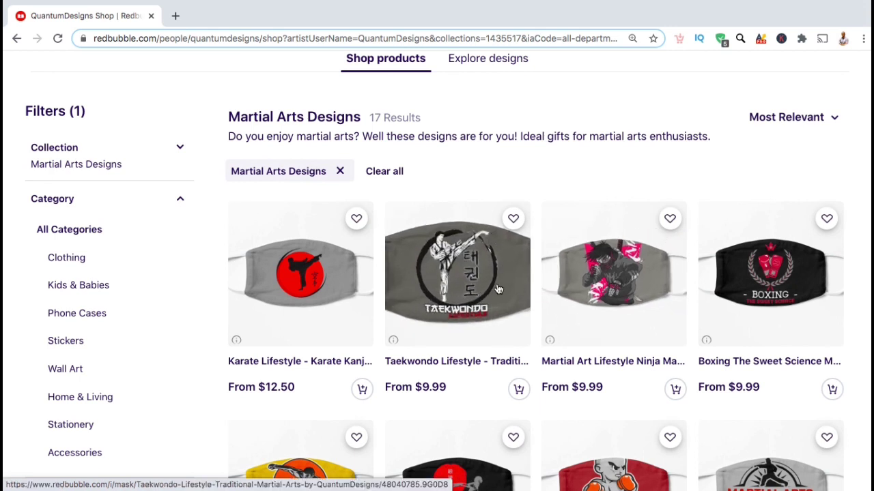
Open the grey Taekwondo Lifestyle mask product page ($12.49) and preview its flat mask image
click(447, 322)
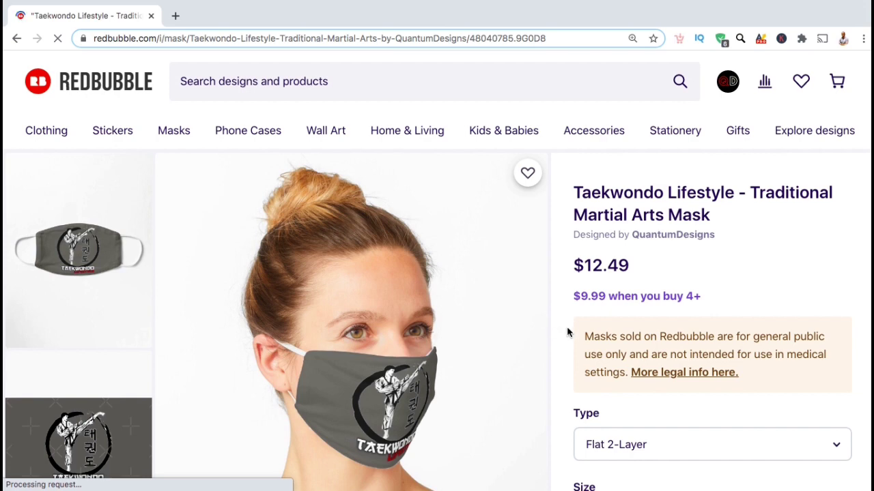
scroll(567, 332, down, 3)
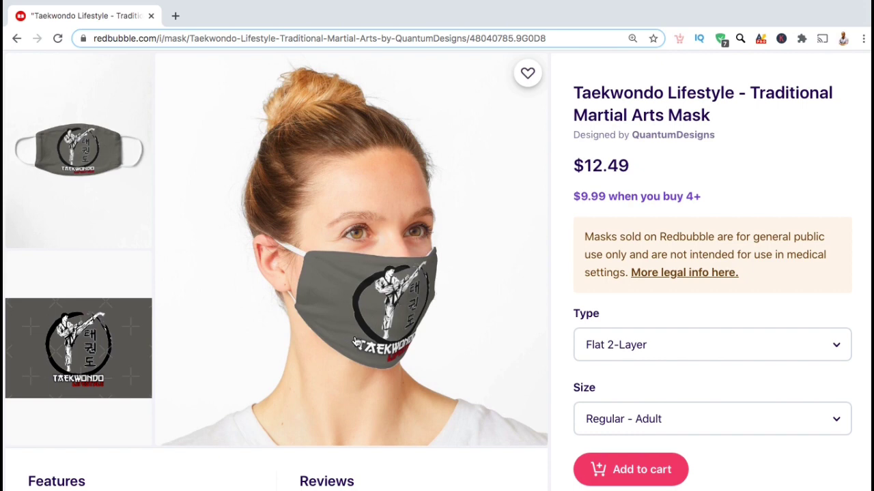
click(114, 210)
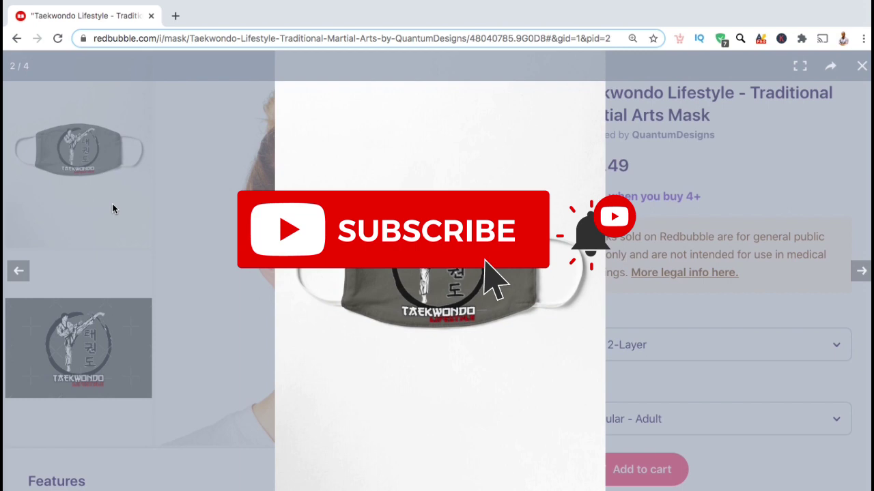
click(112, 203)
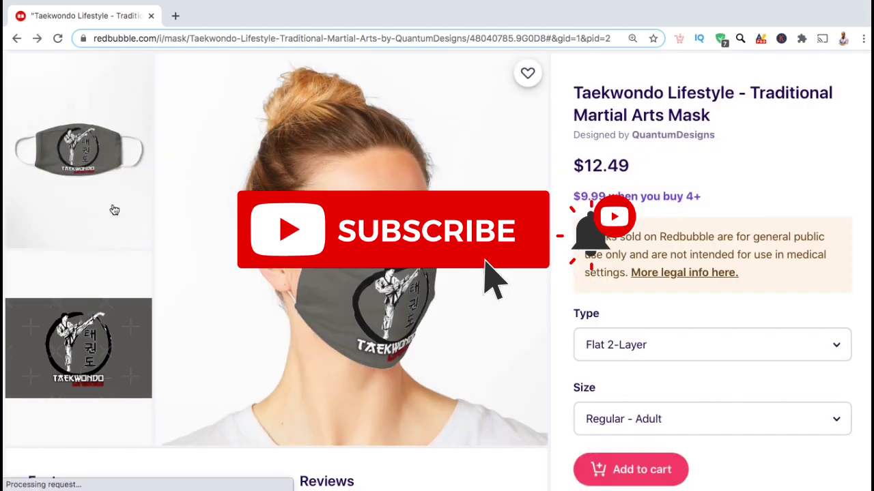